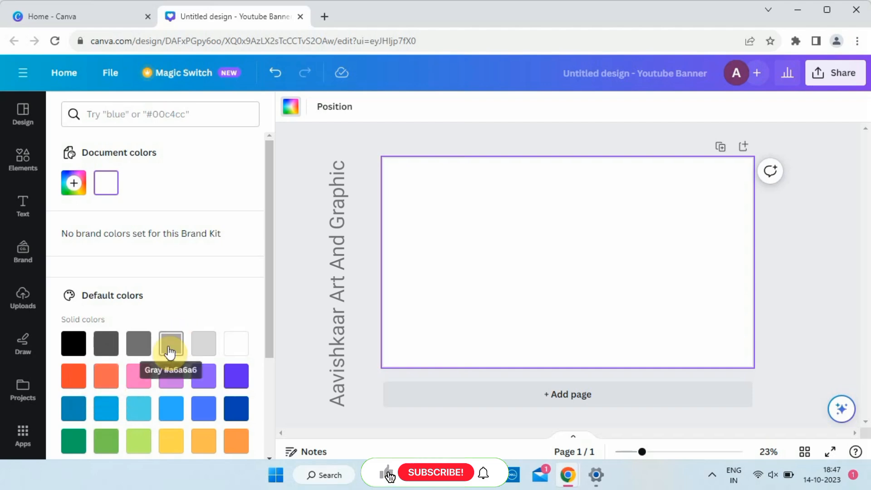
- Try the black-to-gold gradient and the solid gray #a6a6a6 as the page background
scroll(177, 345, down, 3)
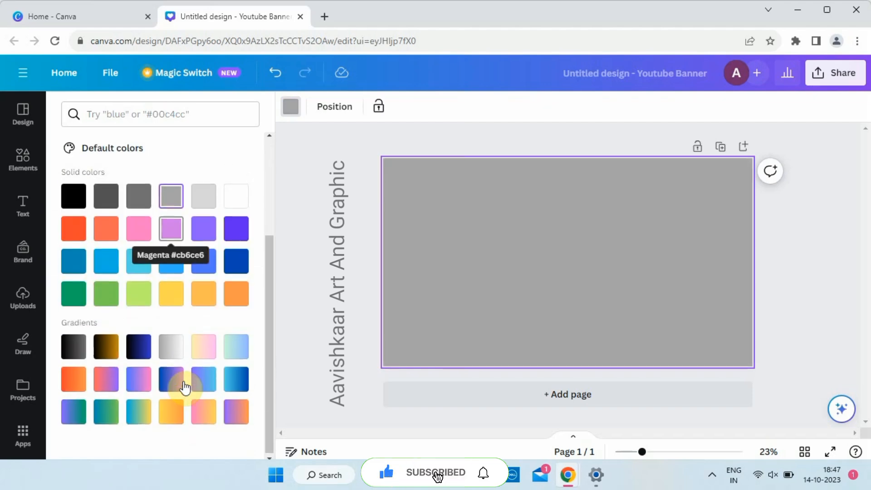
click(105, 351)
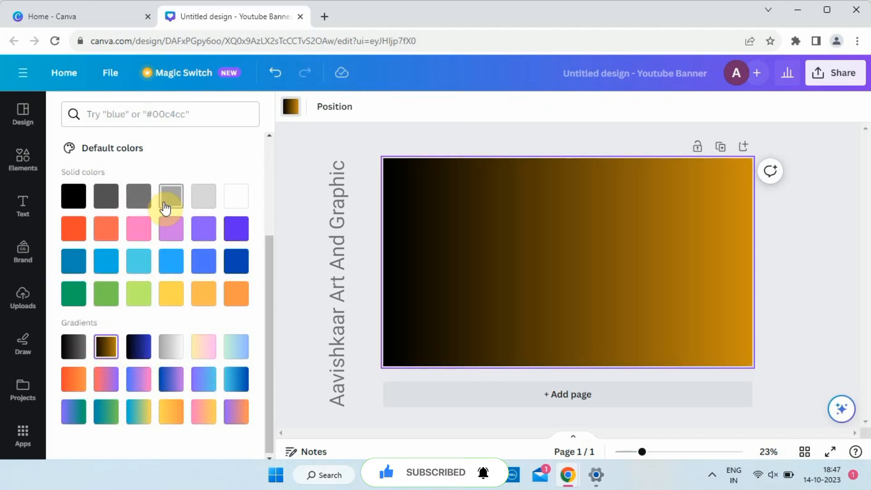
click(168, 200)
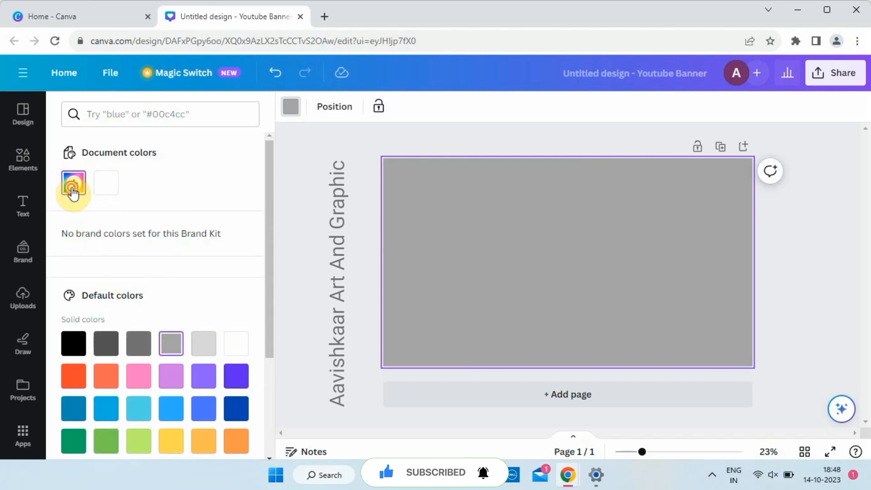
- Set the page background to a custom dark brown
click(74, 187)
drag(75, 268, 122, 292)
click(319, 290)
- Search the elements for "rectangle" and add the square shape to the page
click(23, 175)
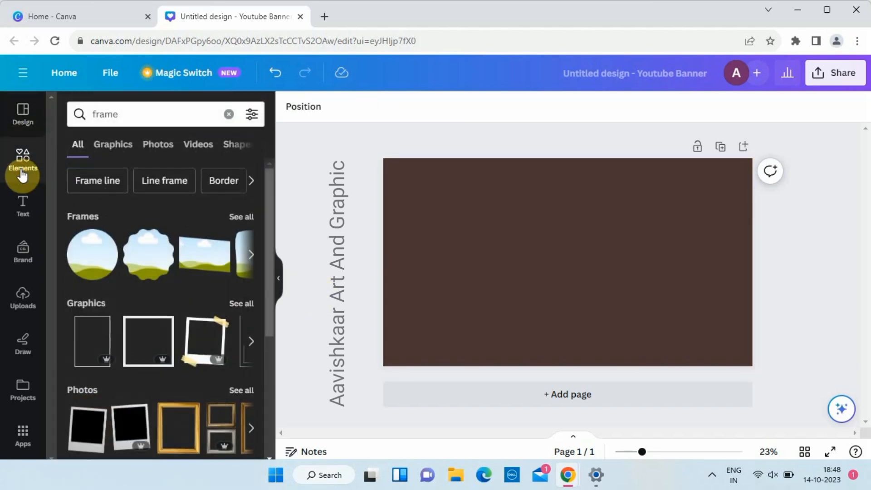
click(122, 115)
key(BackSpace)
key(BackSpace)
key(BackSpace)
key(BackSpace)
key(BackSpace)
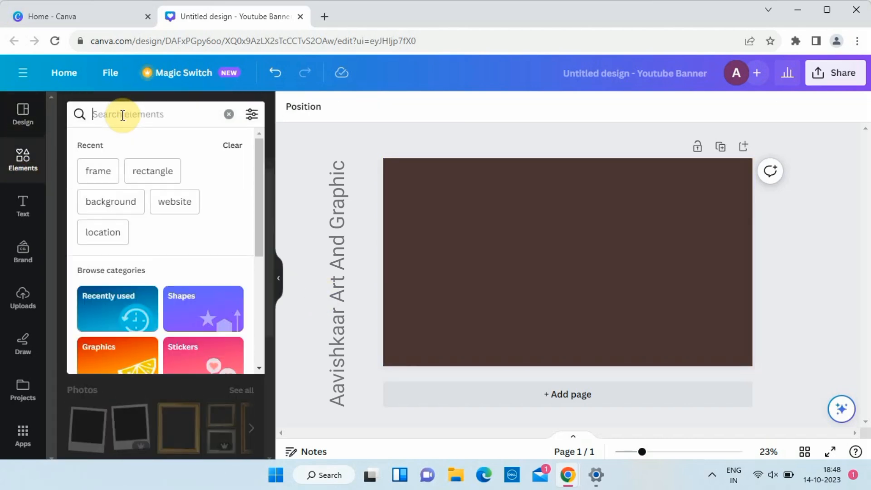
text(re)
click(117, 234)
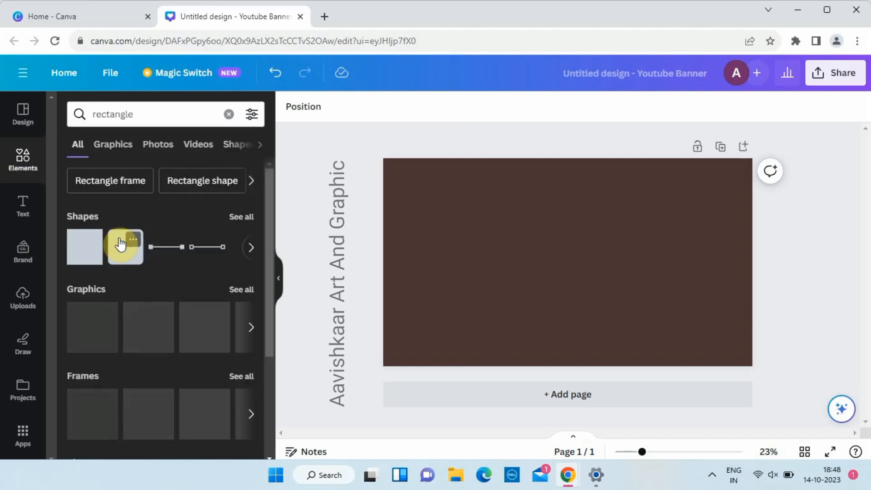
click(83, 246)
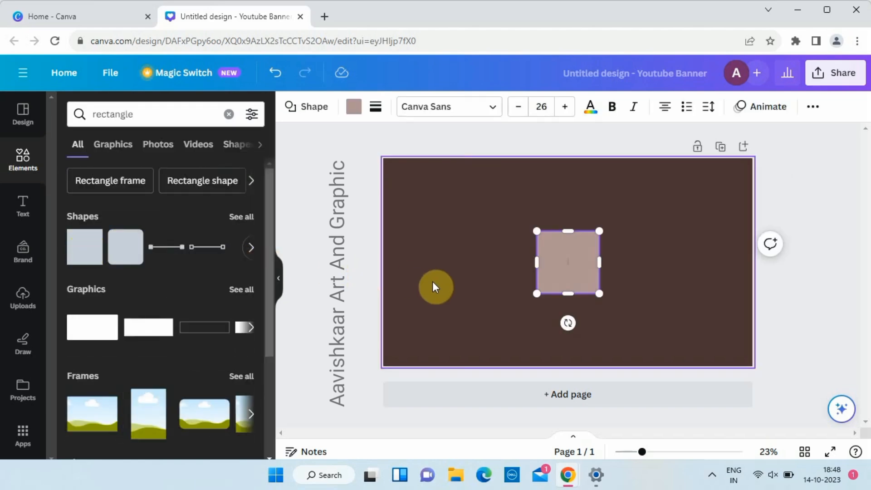
click(237, 217)
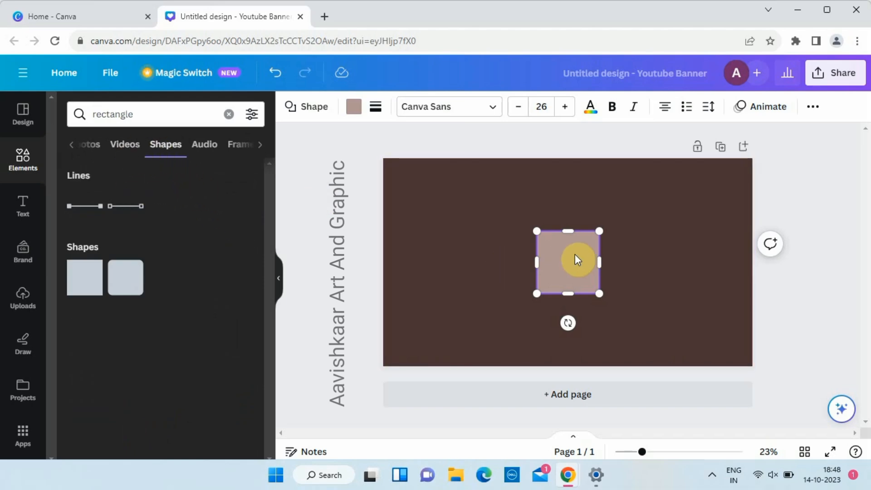
- Stretch the square over half the page width and place a copy beside it to form a full-width middle band
drag(560, 276, 405, 275)
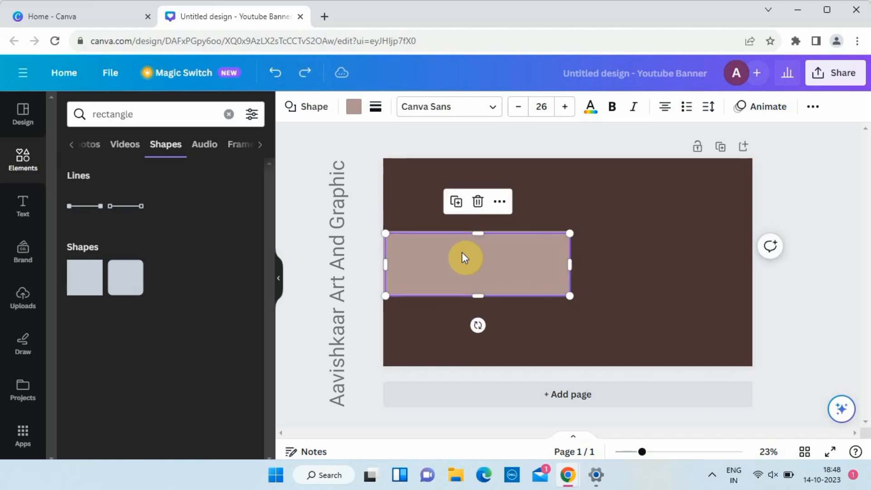
drag(463, 258, 646, 247)
click(471, 248)
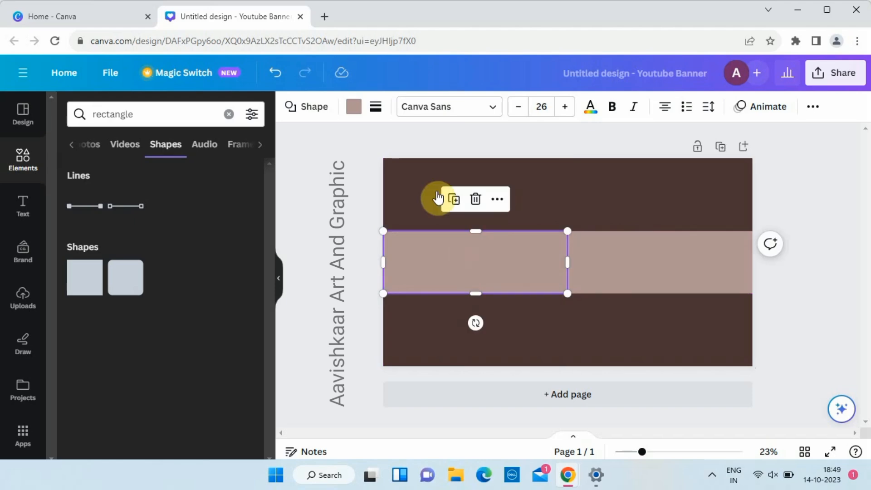
- Fill a copy of the left rectangle white, stretch it across the full page width and send it behind the two halves
click(353, 108)
click(236, 344)
drag(568, 263, 743, 269)
right_click(656, 271)
mouse_move(655, 273)
click(610, 345)
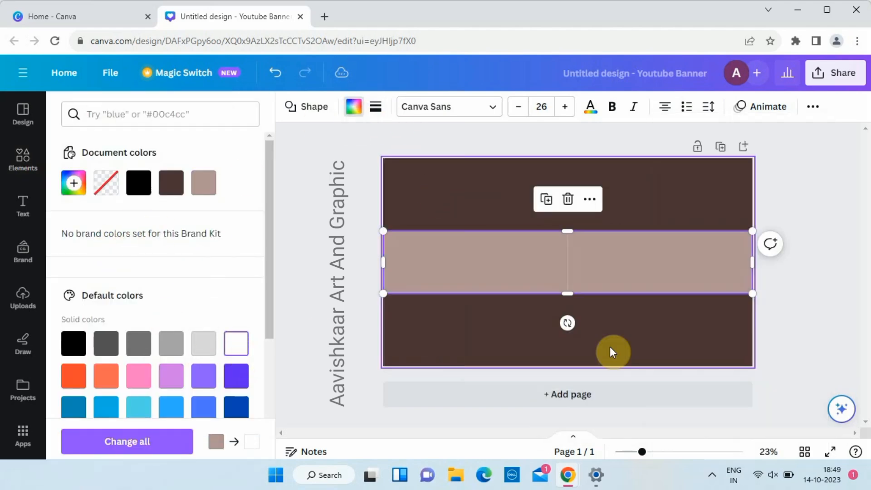
- Narrow both half-band rectangles slightly at the centre to leave a thin white divider between them
click(704, 254)
click(704, 255)
drag(568, 255, 562, 263)
click(564, 261)
click(576, 259)
click(334, 266)
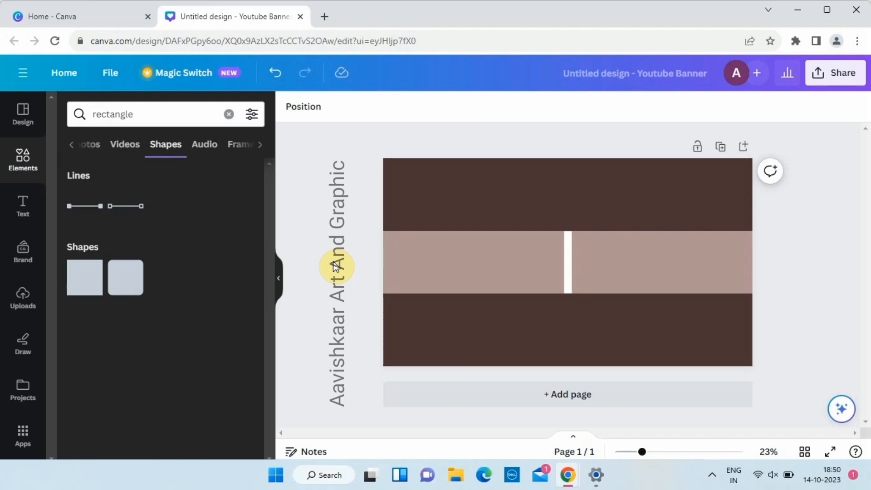
- Fill the left rectangle of the band with dark gray #545454
click(400, 258)
click(354, 107)
scroll(111, 317, down, 2)
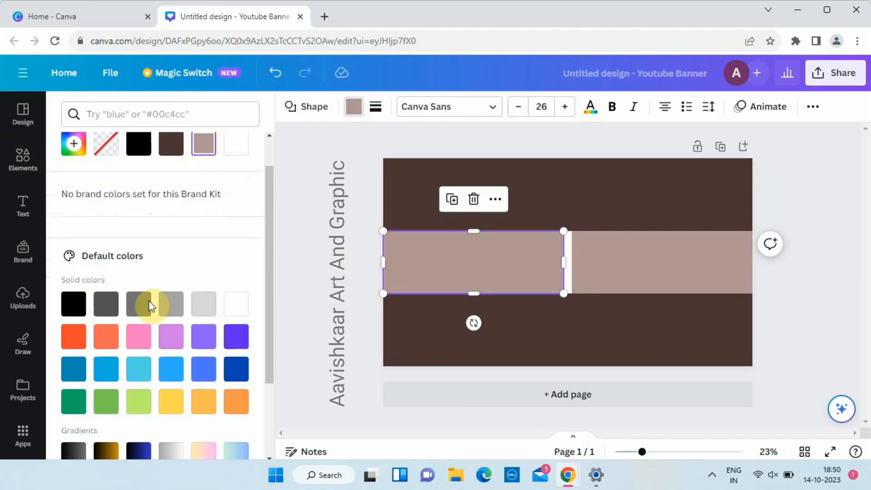
click(112, 318)
click(111, 285)
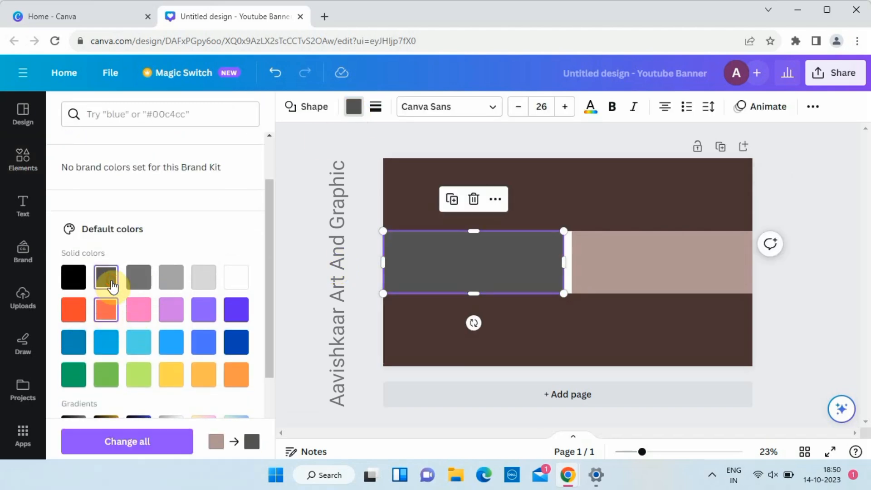
- Fill the right rectangle of the band with light gray
click(604, 266)
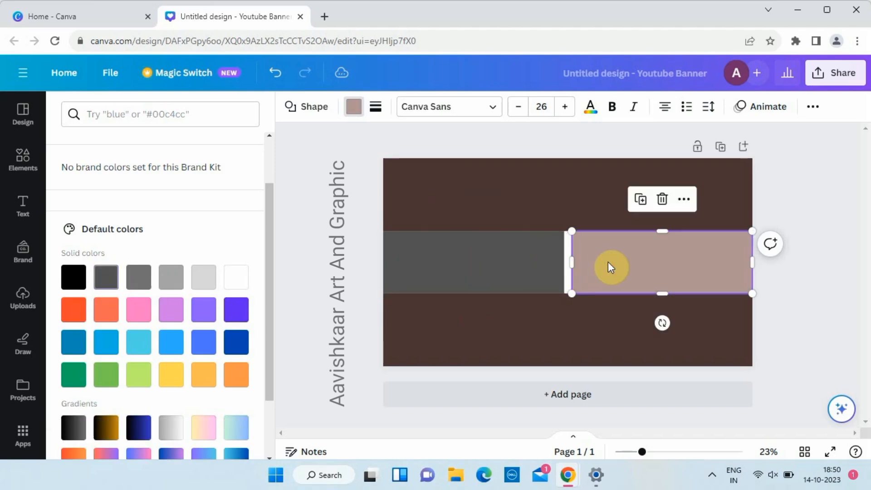
key(Delete)
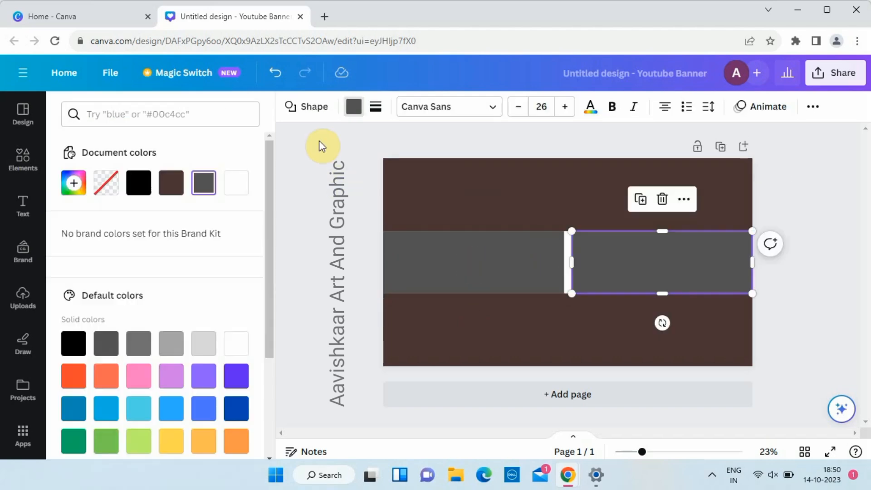
click(171, 343)
click(207, 347)
click(305, 144)
- Search the elements for "frame" and centre a small circular frame on the white divider within the band
click(229, 114)
click(204, 224)
drag(578, 253, 581, 232)
drag(624, 203, 571, 264)
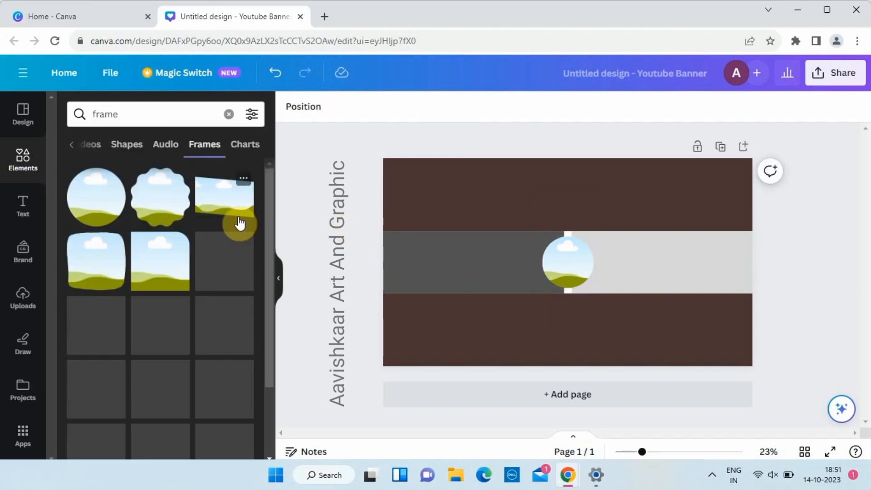
- Browse the frames and add the blob-shaped frame at the right end of the band
scroll(174, 274, down, 4)
scroll(174, 275, up, 4)
scroll(115, 150, left, 3)
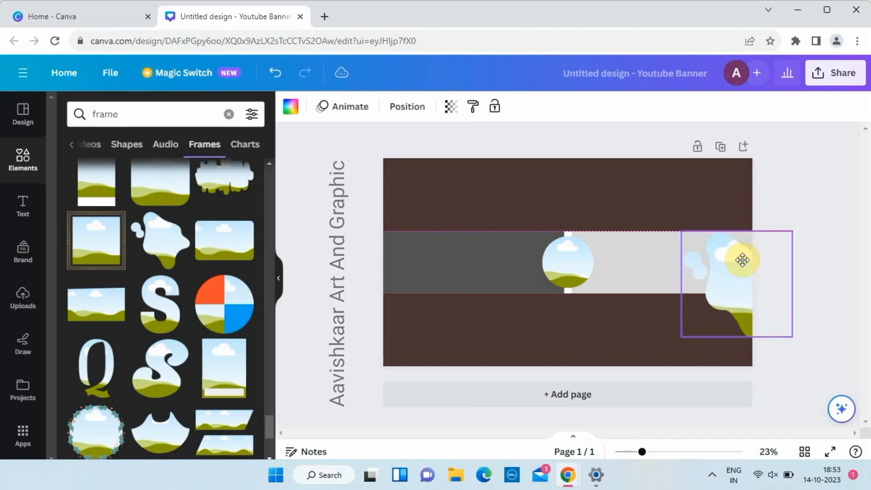
drag(743, 260, 746, 260)
- Shrink the blob frame to the band's height, rotate it and let it overlap the page's right edge
drag(795, 337, 709, 266)
drag(714, 320, 735, 213)
drag(711, 274, 731, 274)
drag(674, 240, 735, 251)
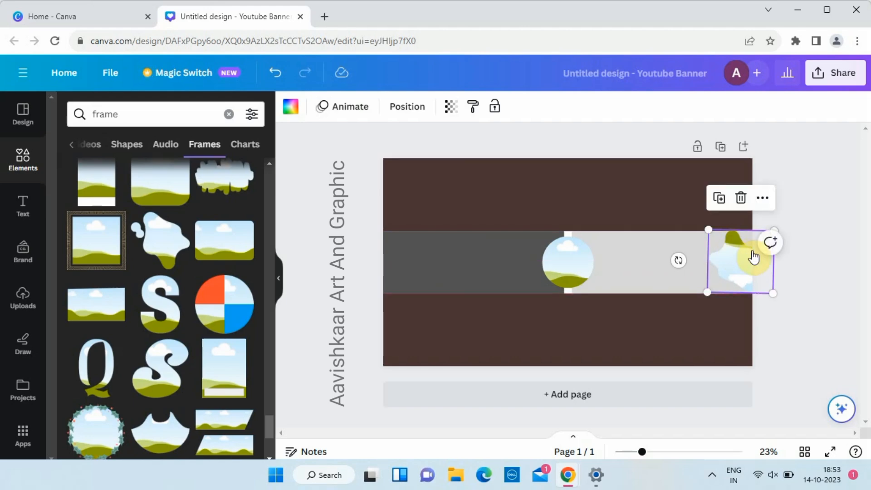
drag(678, 261, 679, 261)
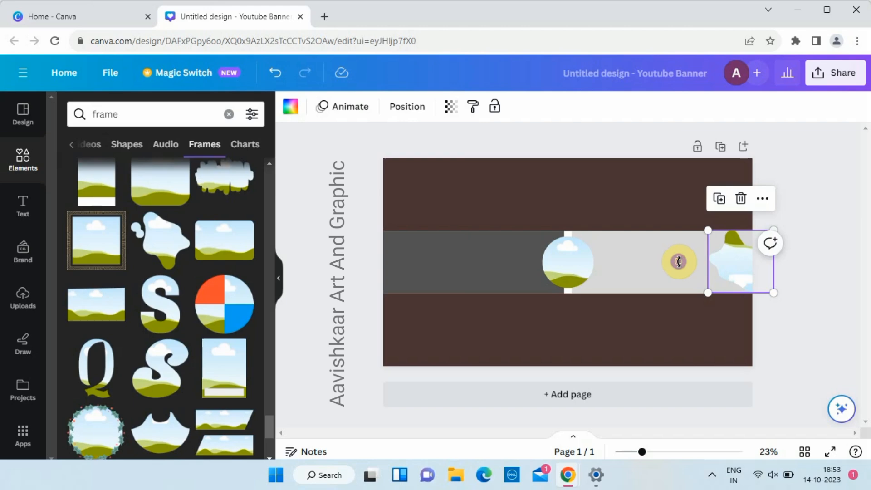
- Fill the blob frame with the document's dark gray #545454
click(286, 112)
click(171, 183)
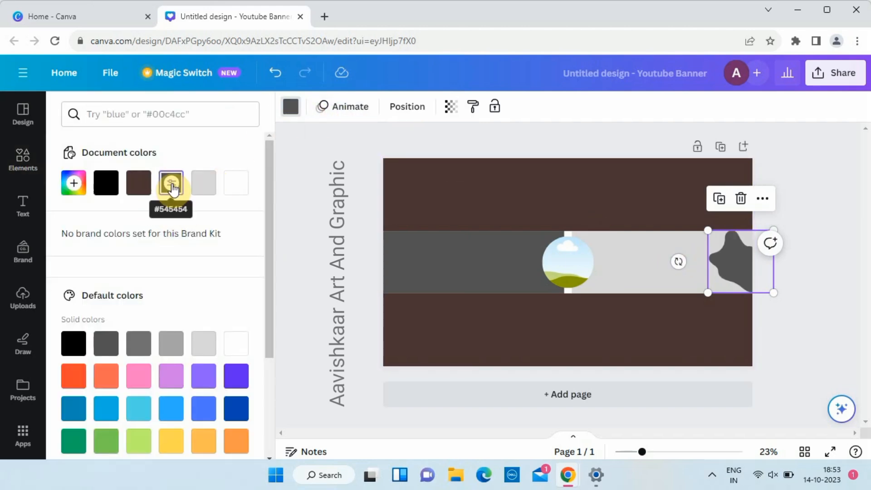
click(353, 196)
- Add a heading that reads "NEW VIDEO" and "EVERY WEEK" on two lines
click(23, 205)
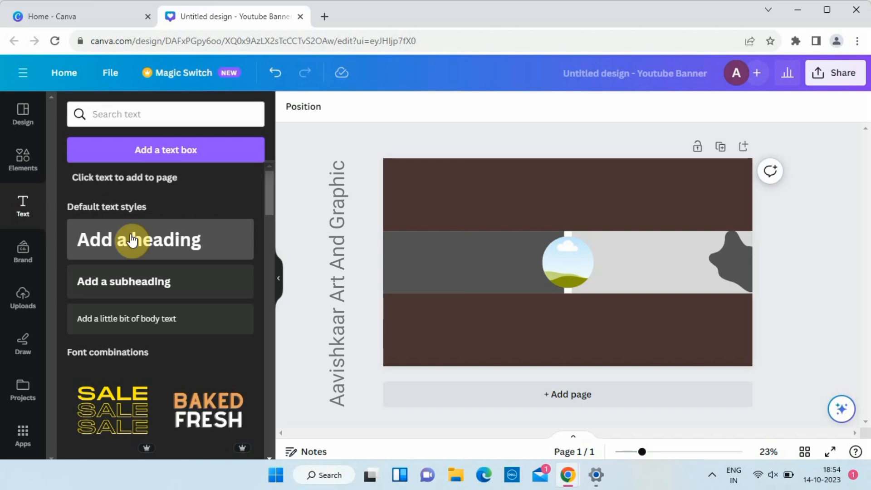
click(132, 240)
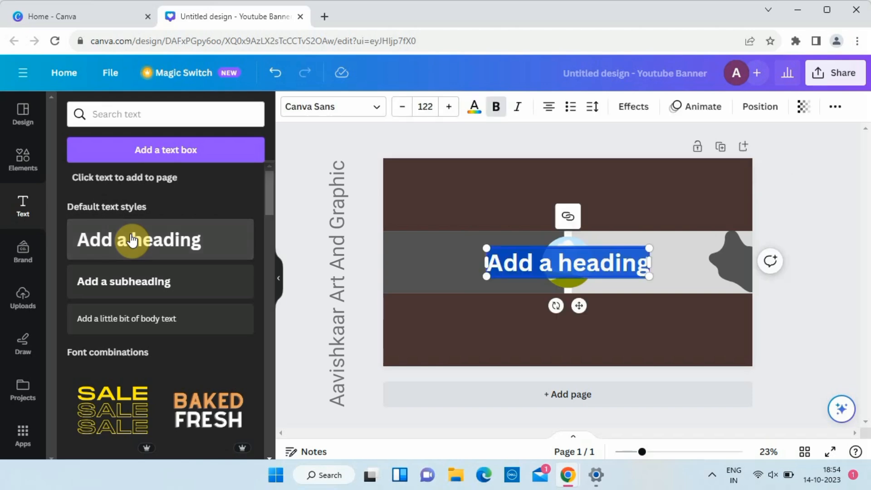
text(NEW VIDEO)
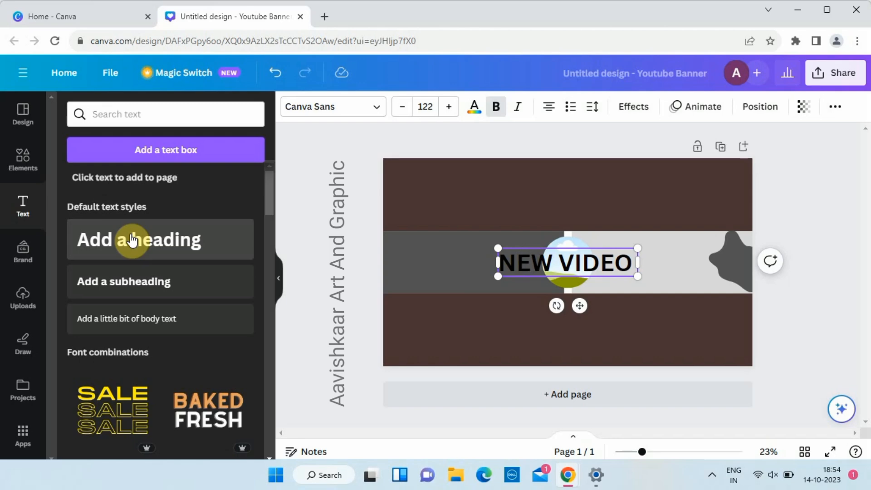
key(Return)
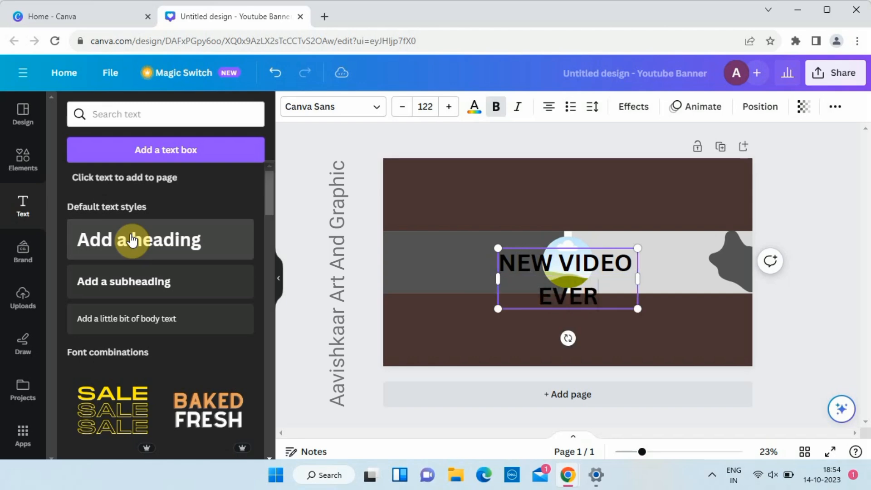
text(EVERY WEEK)
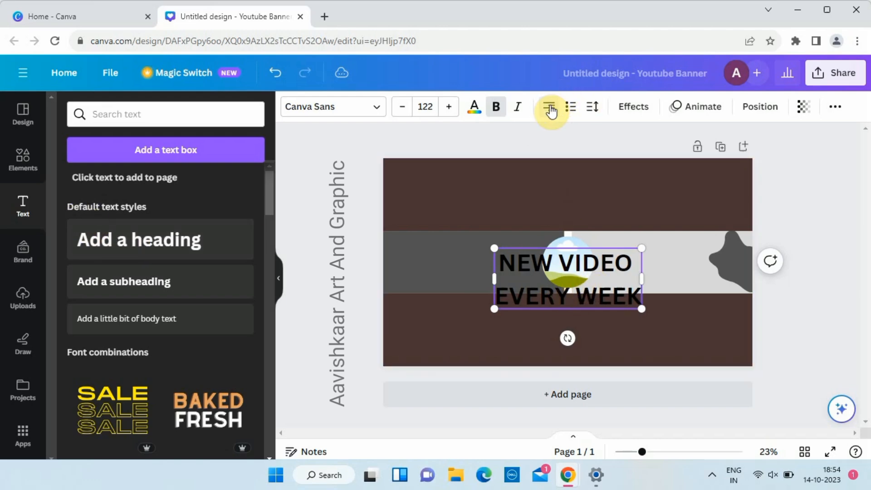
- Scale the heading down to font size 47.1 and place it on the light gray rectangle between the circle and the blob
drag(641, 308, 584, 284)
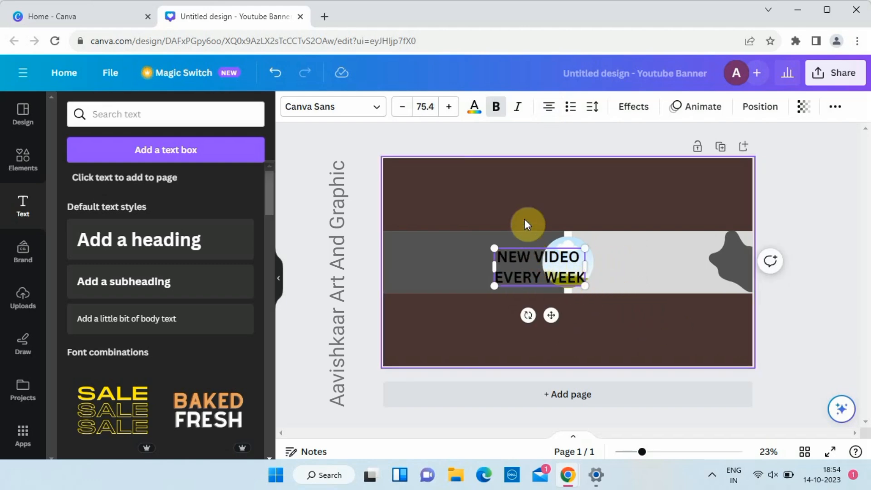
click(513, 165)
drag(538, 256, 652, 252)
drag(695, 276, 663, 255)
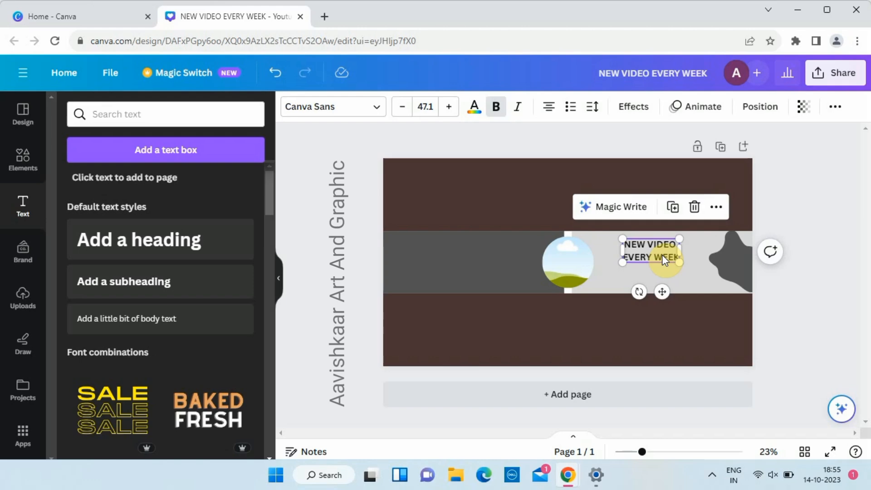
- Tighten the heading's line spacing and color its text with the document's dark brown
click(711, 212)
click(667, 243)
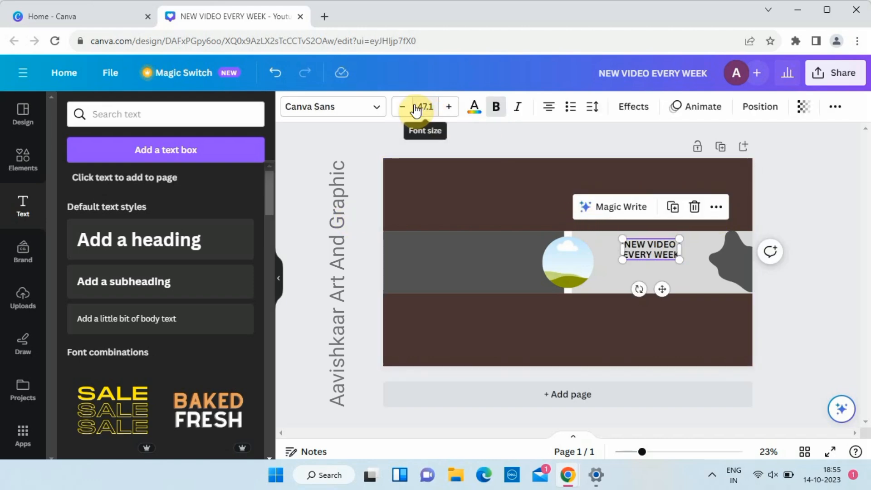
click(474, 107)
click(169, 191)
click(144, 189)
click(336, 205)
click(336, 208)
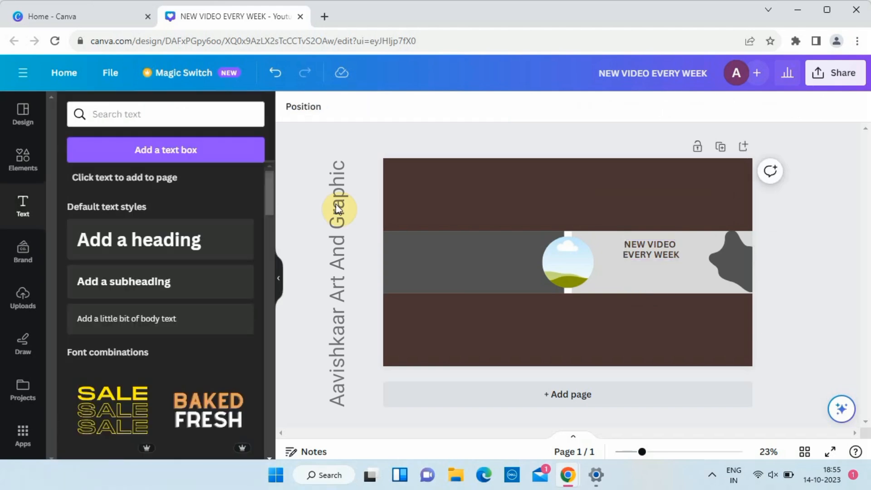
- Change the heading's second line to "EVERY DAY"
click(676, 255)
key(BackSpace)
key(BackSpace)
key(BackSpace)
key(BackSpace)
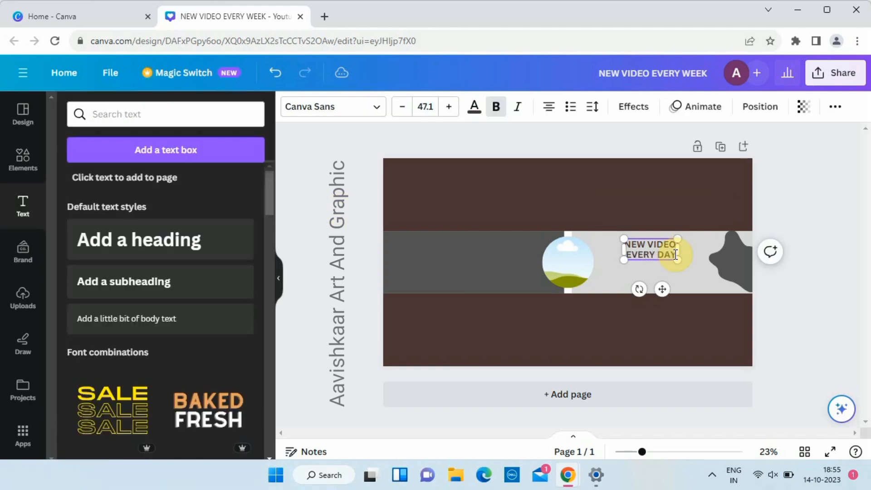
click(799, 191)
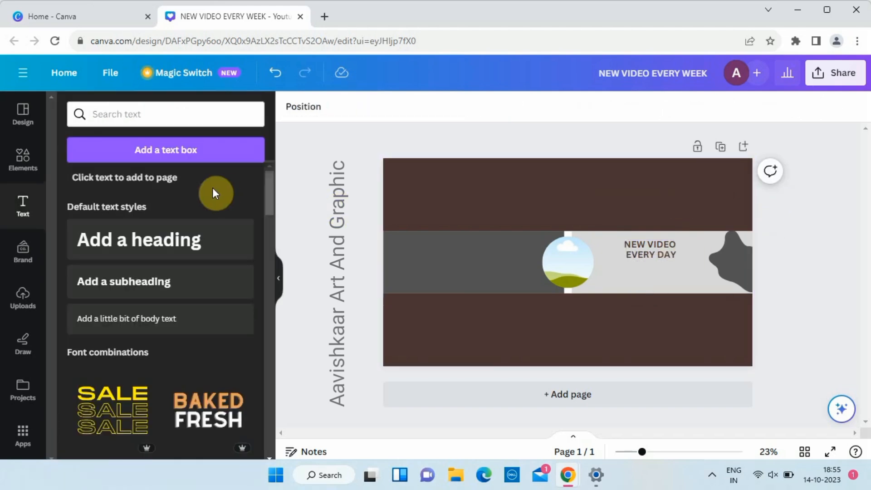
- Find line shapes in the elements library, add a line with square ends, and place it on the brown area below the gray band
click(24, 159)
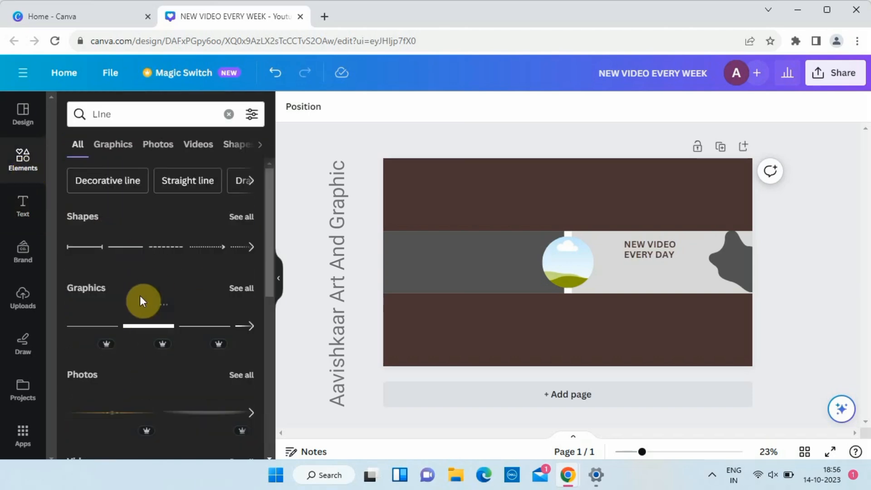
click(115, 150)
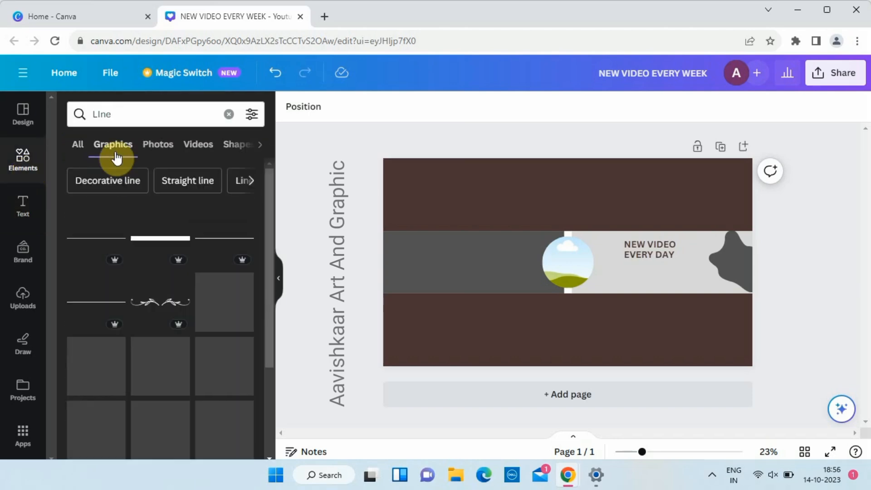
click(497, 262)
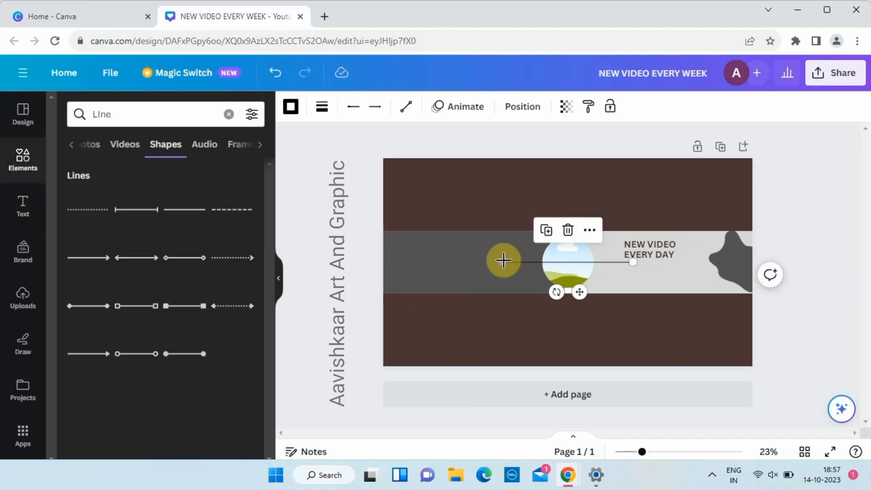
drag(504, 260, 554, 259)
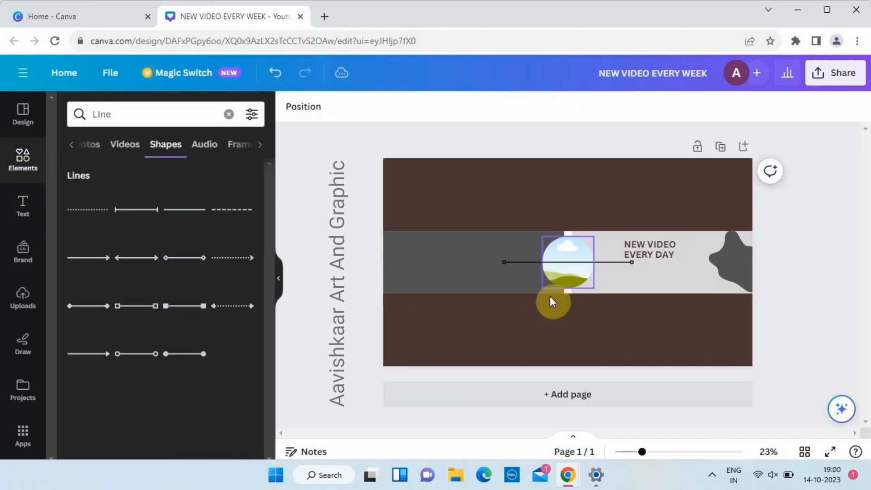
drag(550, 265, 498, 347)
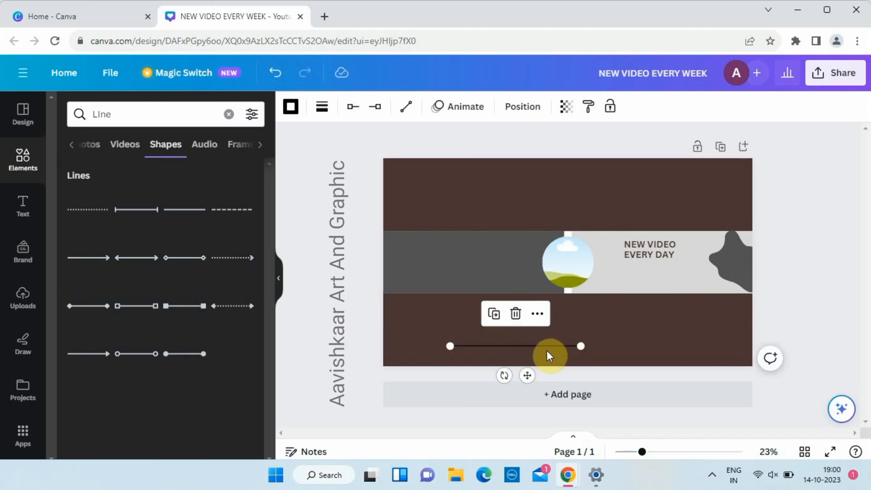
- Shorten the square-ended line from both ends
drag(578, 346, 542, 346)
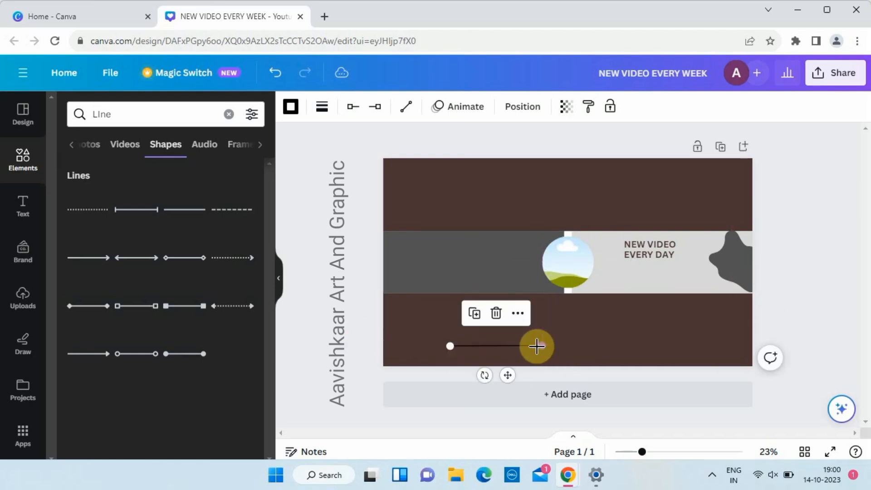
drag(448, 346, 474, 346)
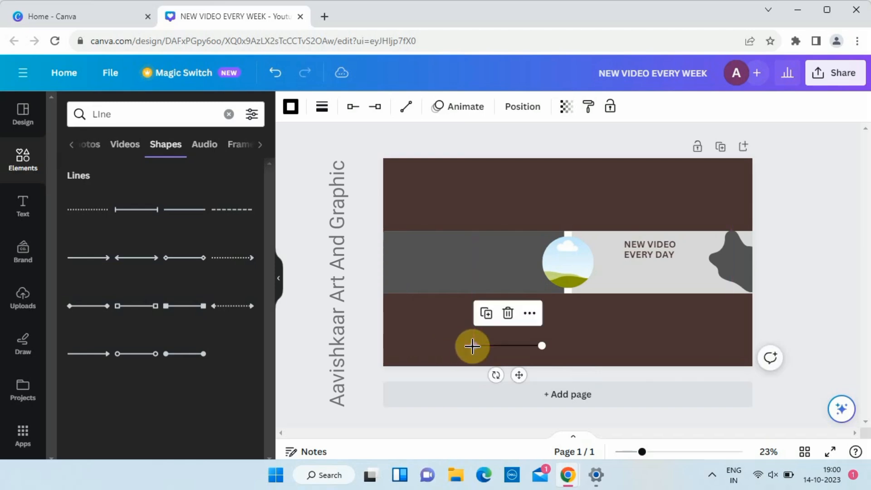
drag(518, 374, 662, 296)
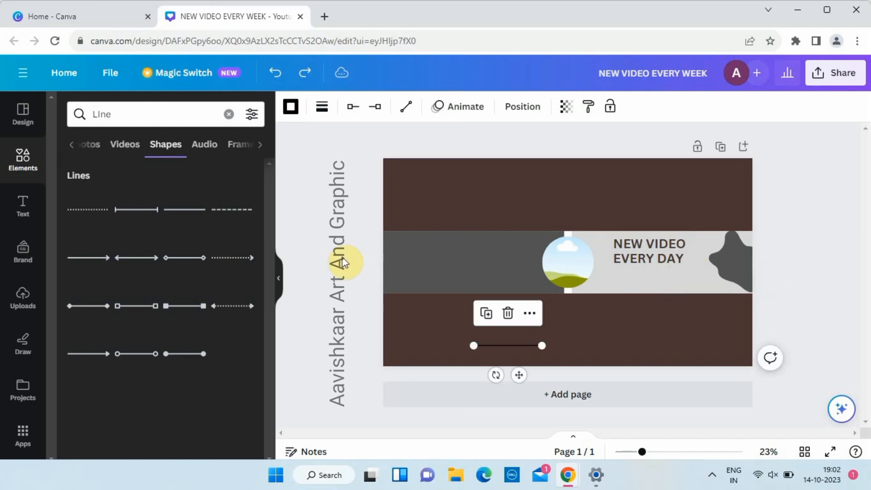
- Set the "NEW VIDEO EVERY DAY" heading's letter spacing to 115 and shift the heading slightly toward the circle frame
click(630, 251)
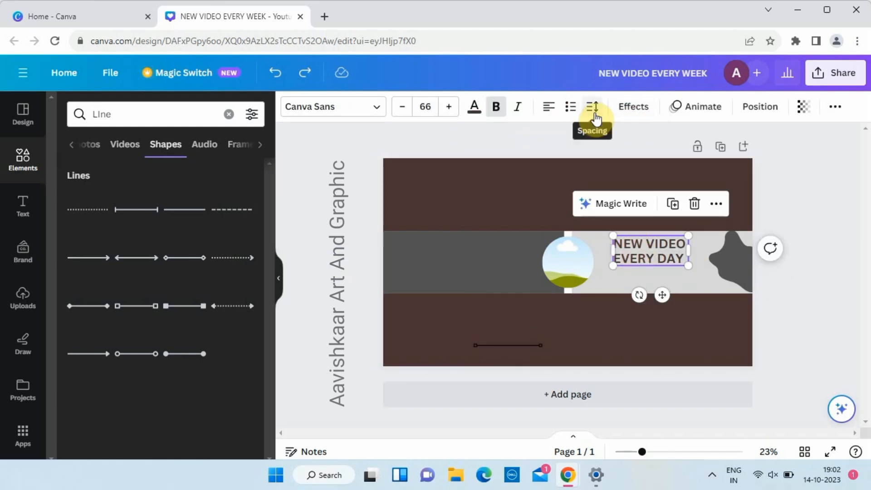
click(592, 106)
drag(622, 158, 640, 159)
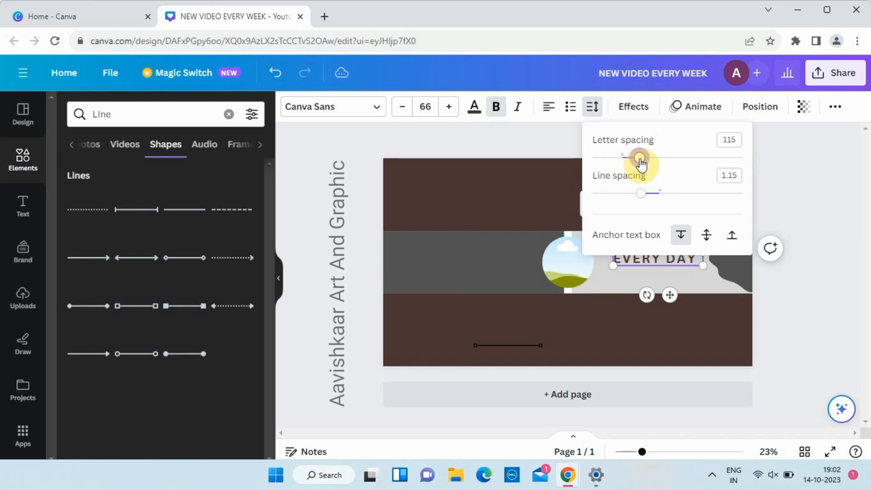
click(799, 176)
click(799, 175)
click(641, 249)
drag(642, 249, 634, 258)
- Place the square-ended line directly under "EVERY DAY" and match its length to the text
click(507, 345)
drag(542, 346, 653, 277)
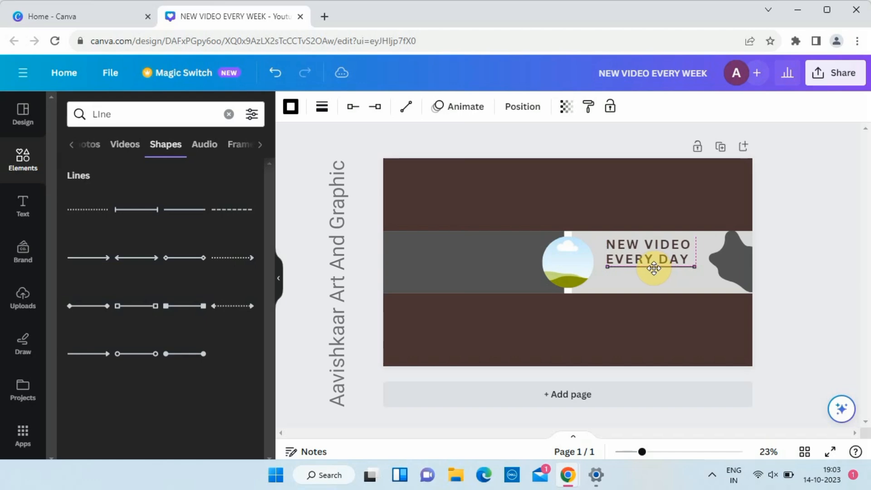
drag(651, 269, 653, 269)
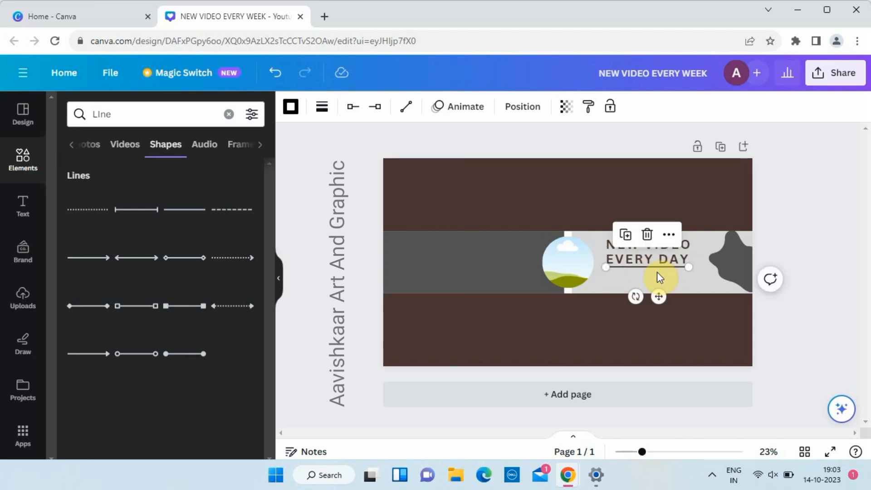
- Color the line under the heading with the document's dark brown
click(291, 107)
click(138, 183)
click(316, 211)
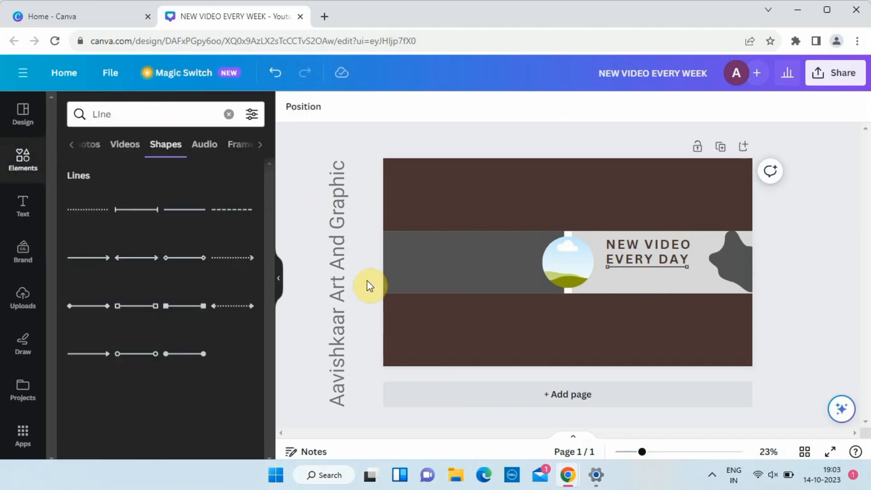
- Add a heading that reads "A CHANNEL THAT TEACHES A LOT"
click(22, 206)
click(132, 249)
text(A CHANNEL)
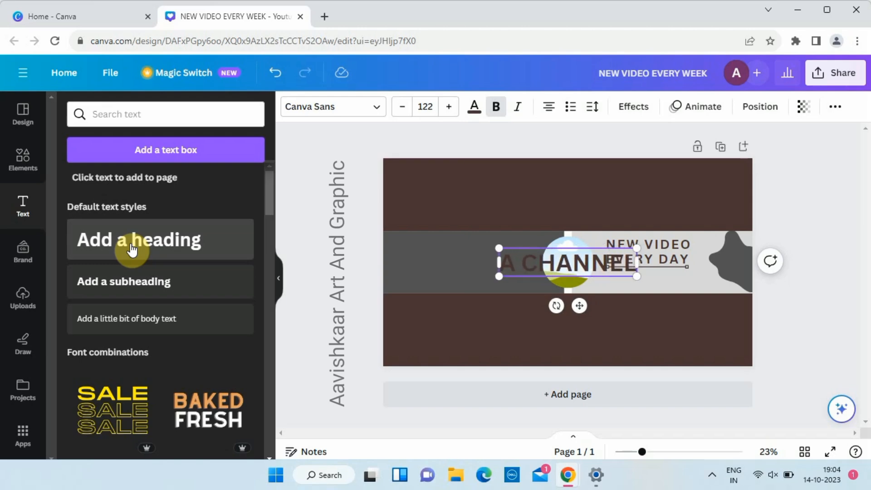
text(THAT TEACHES)
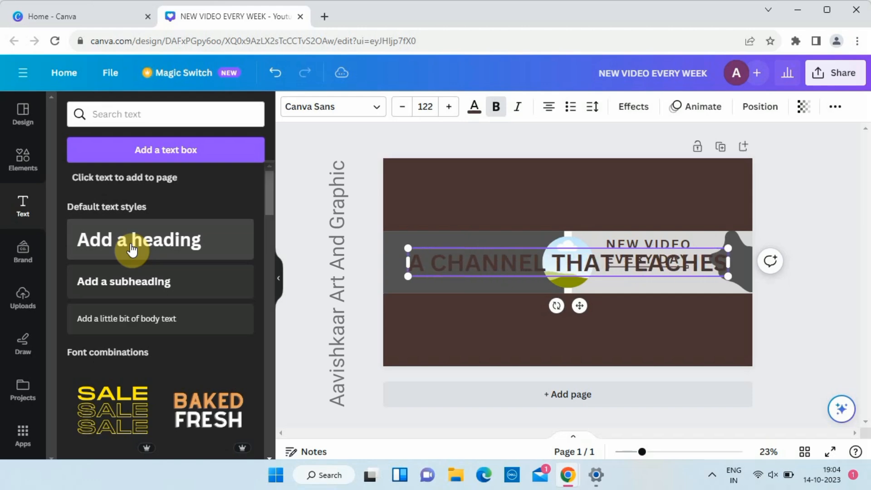
text( A LOT)
- Scale the "A CHANNEL THAT TEACHES A LOT" text down to about the line's width and place it just beneath the line
drag(754, 276, 515, 266)
drag(462, 286, 684, 310)
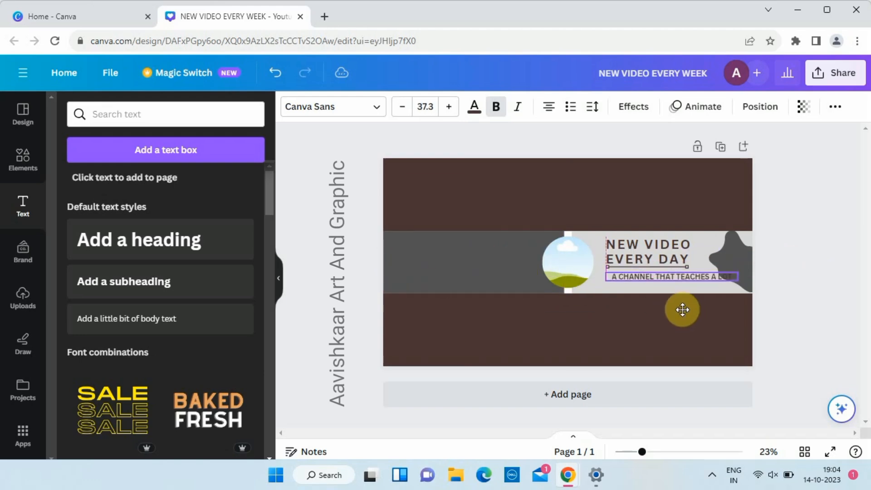
drag(738, 279, 648, 274)
click(829, 226)
click(808, 208)
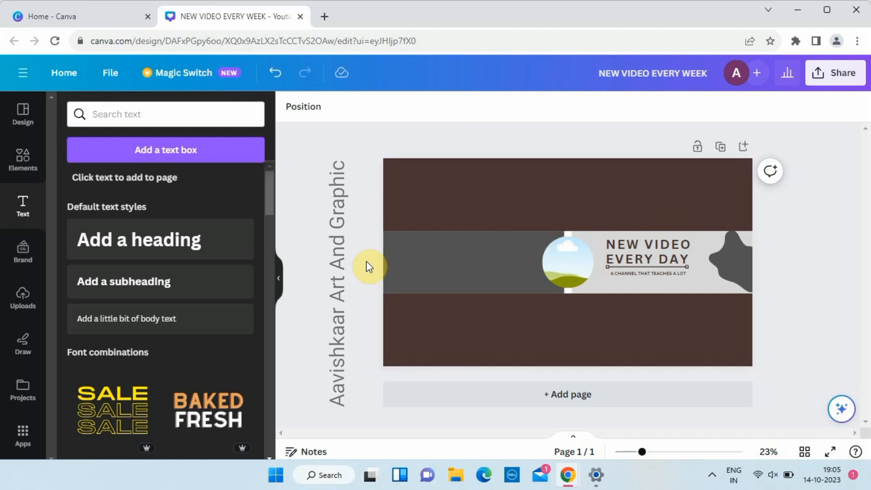
- Add a heading that reads "AAVISHKAAR ART AND GRAPHIC" and widen its text box so it fits on one line
click(197, 248)
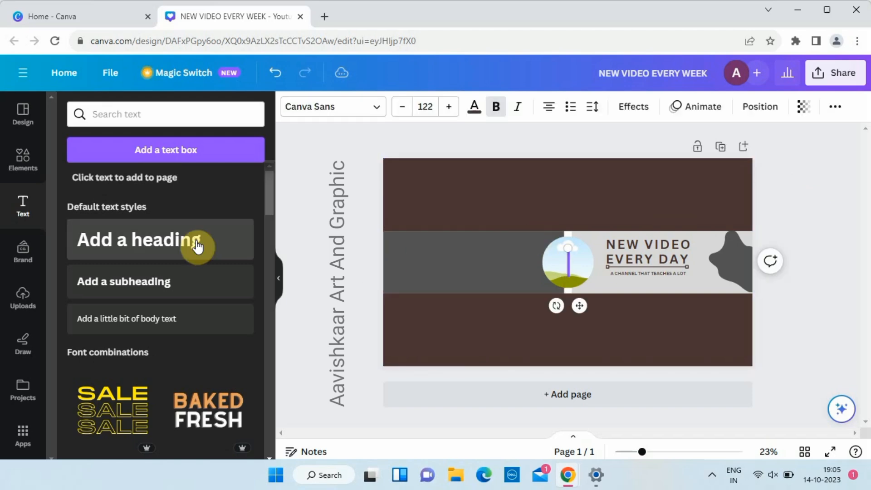
text(AAS)
key(BackSpace)
text(VISHKAAR ART AND)
text(GRA)
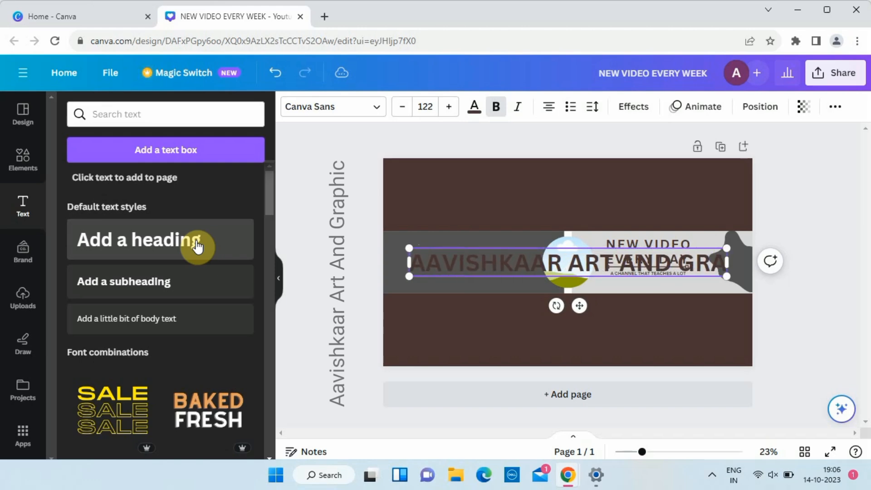
text(PHIC)
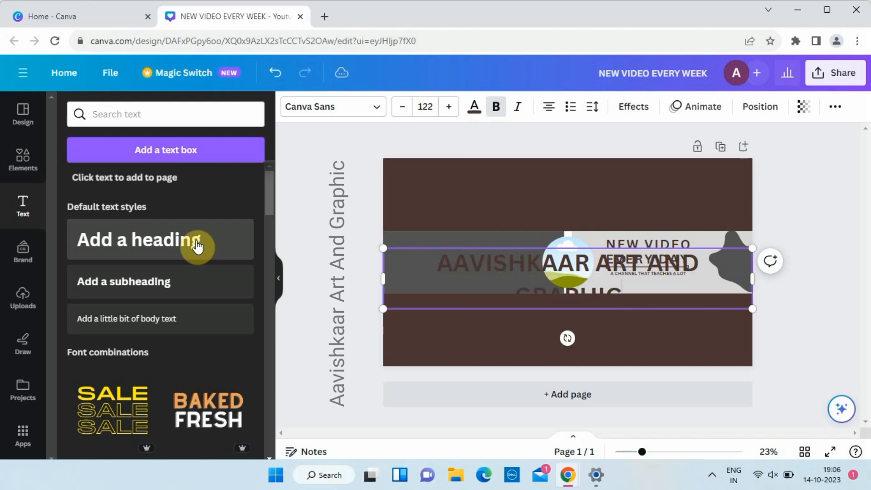
drag(753, 277, 775, 272)
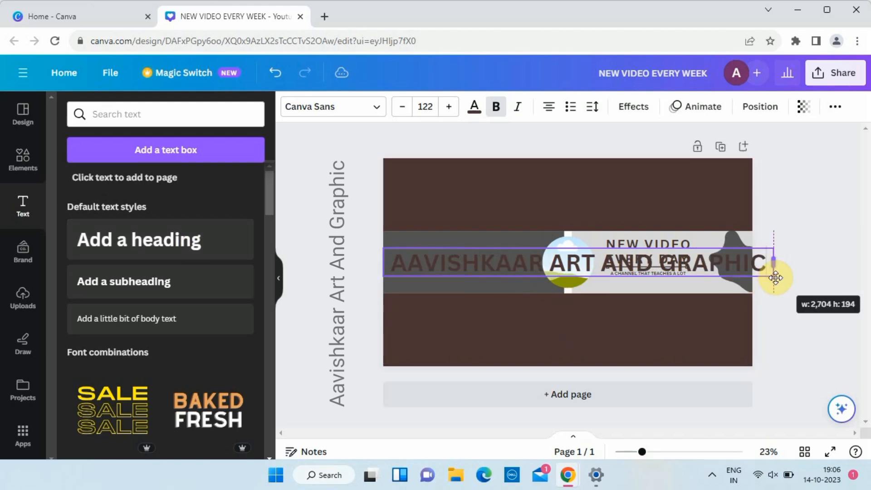
- Color the whole "AAVISHKAAR ART AND GRAPHIC" heading with the document's light gray
click(473, 118)
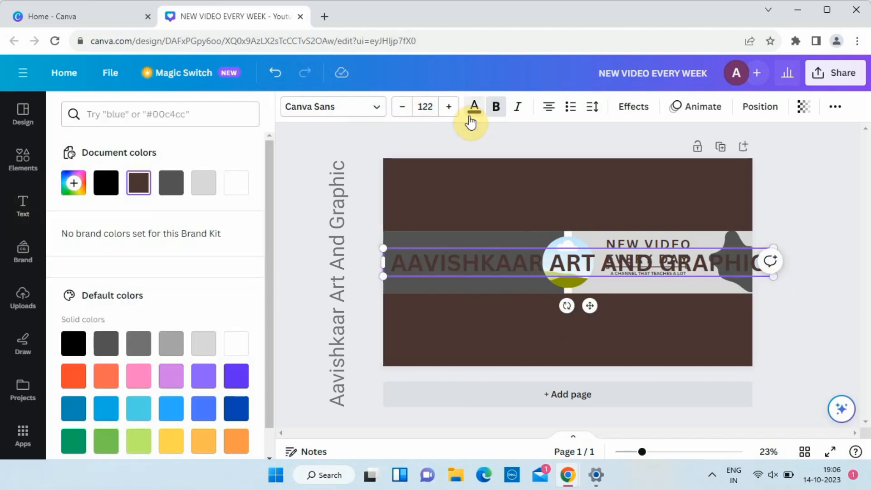
click(204, 183)
double_click(469, 266)
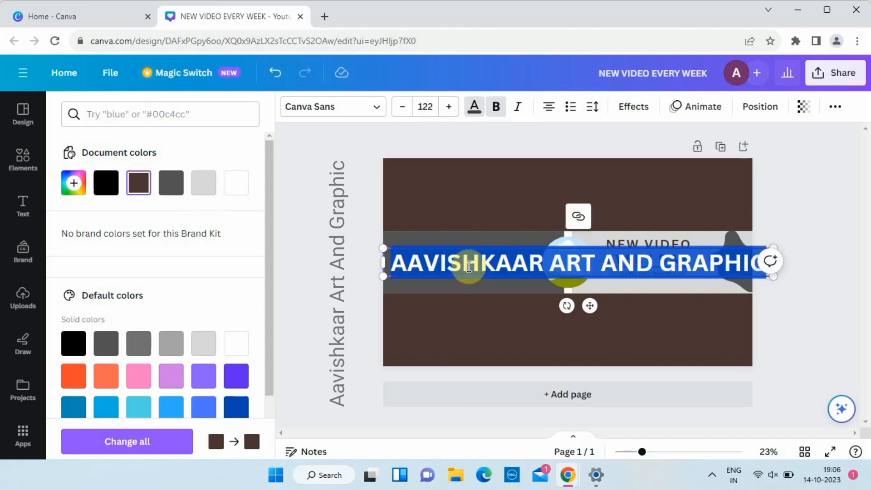
click(205, 193)
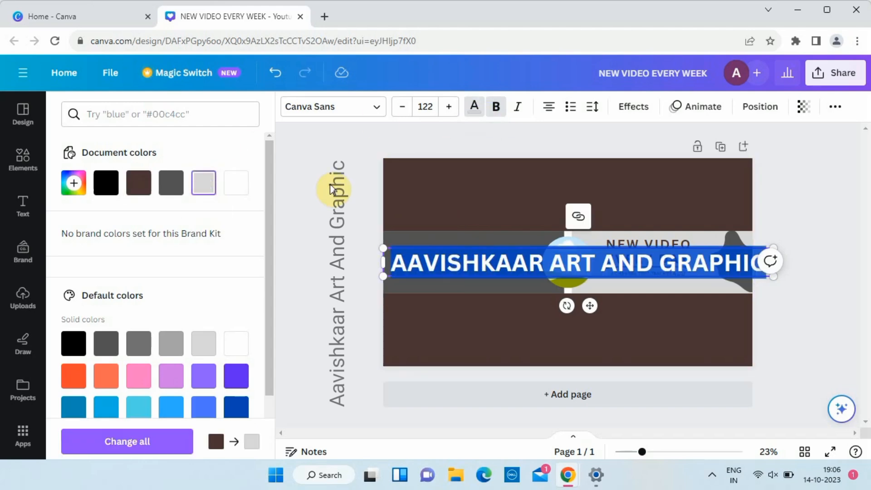
click(330, 186)
- Scale the channel name heading down to font size 45.9 and place it along the upper part of the dark gray rectangle
drag(502, 257, 443, 247)
drag(715, 266, 493, 250)
drag(426, 247, 482, 245)
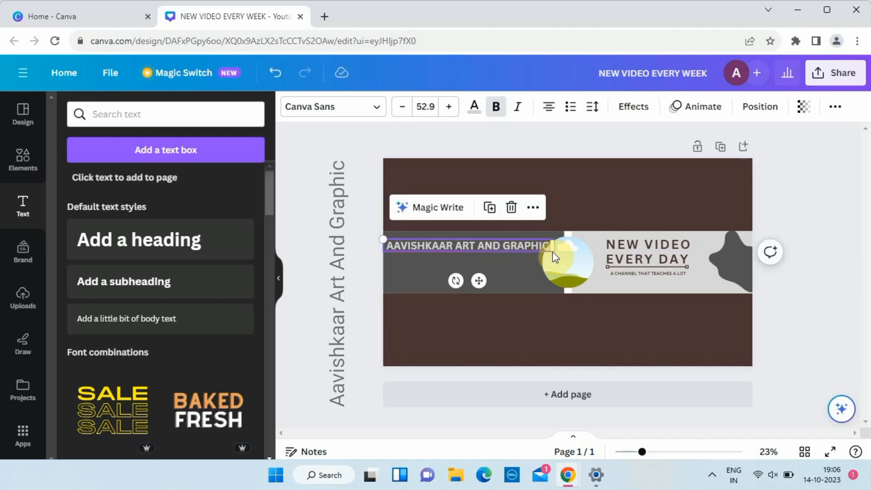
drag(552, 251, 529, 248)
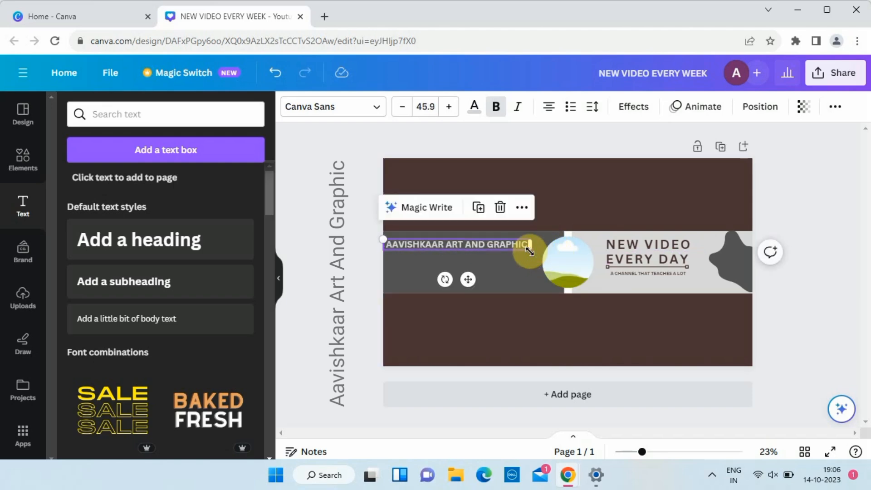
click(359, 249)
mouse_move(458, 241)
mouse_down()
mouse_move(459, 257)
mouse_move(464, 247)
mouse_up()
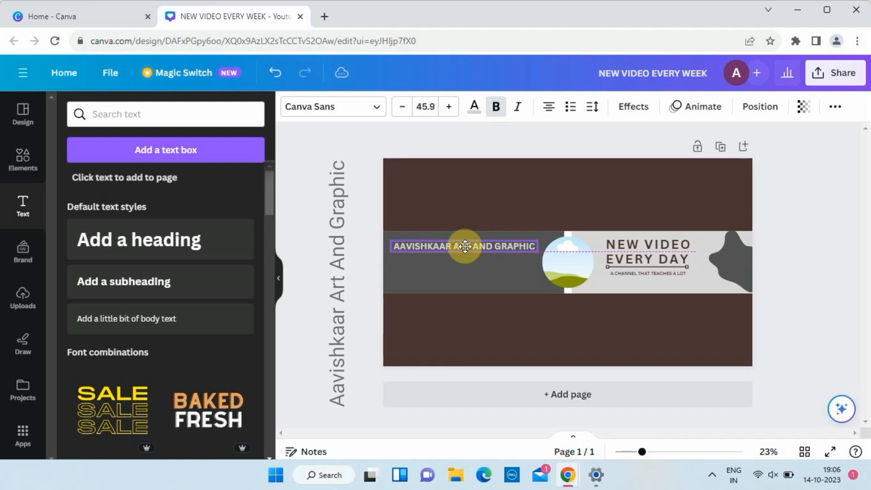
drag(465, 247, 463, 247)
click(344, 218)
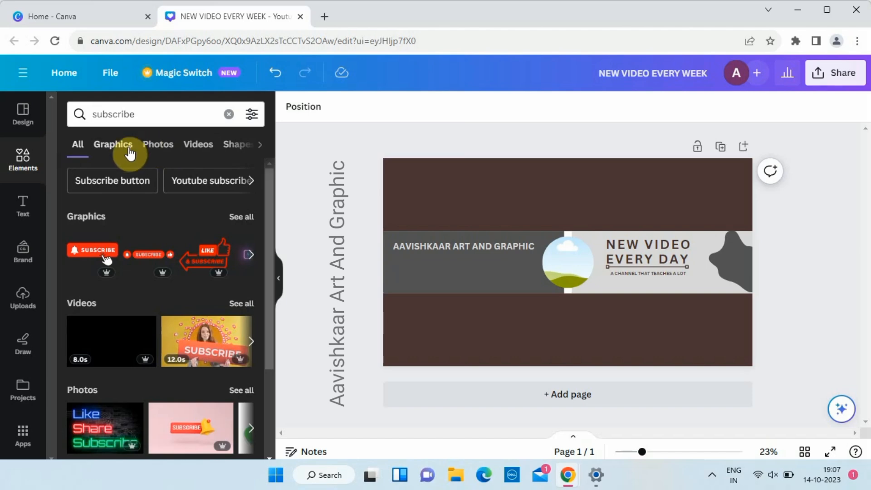
- Add the dark gray "SUBSCRIBE" graphic with a bell, scale it down, and center it beneath the channel name
click(133, 154)
click(98, 259)
drag(596, 289, 467, 273)
drag(538, 293, 497, 284)
drag(443, 274, 453, 274)
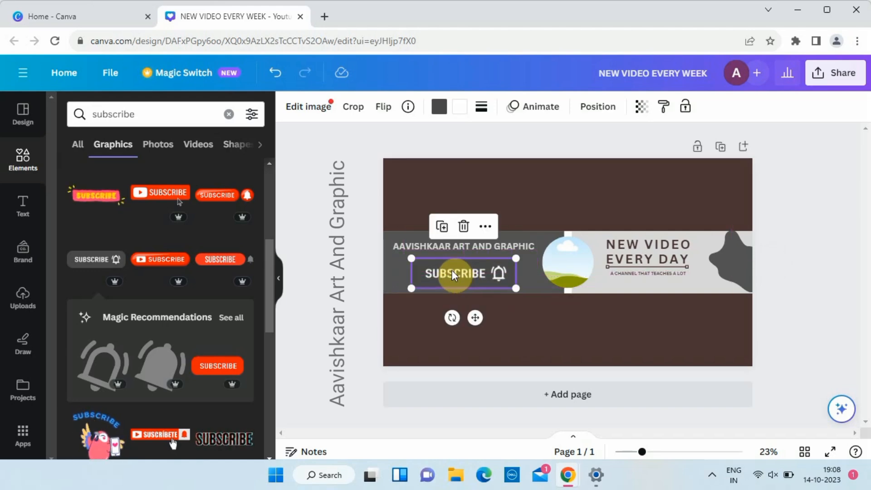